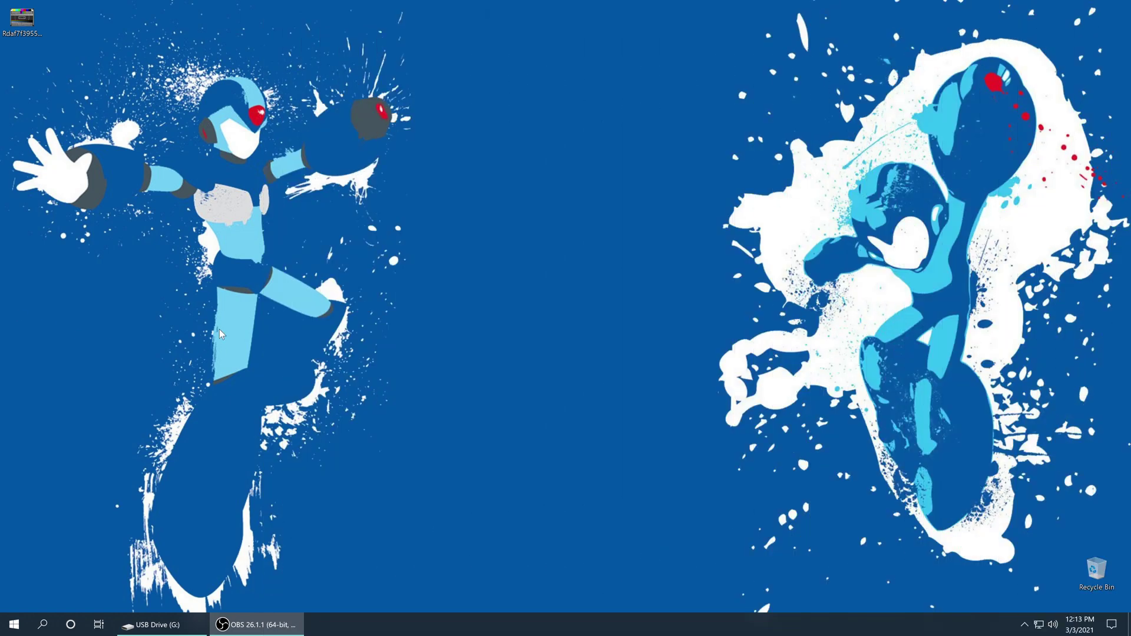
Step: Copy the retroarch folder from USB Drive (G:) to the desktop as a backup
{"action": "left_click", "coordinate": [206, 416]}
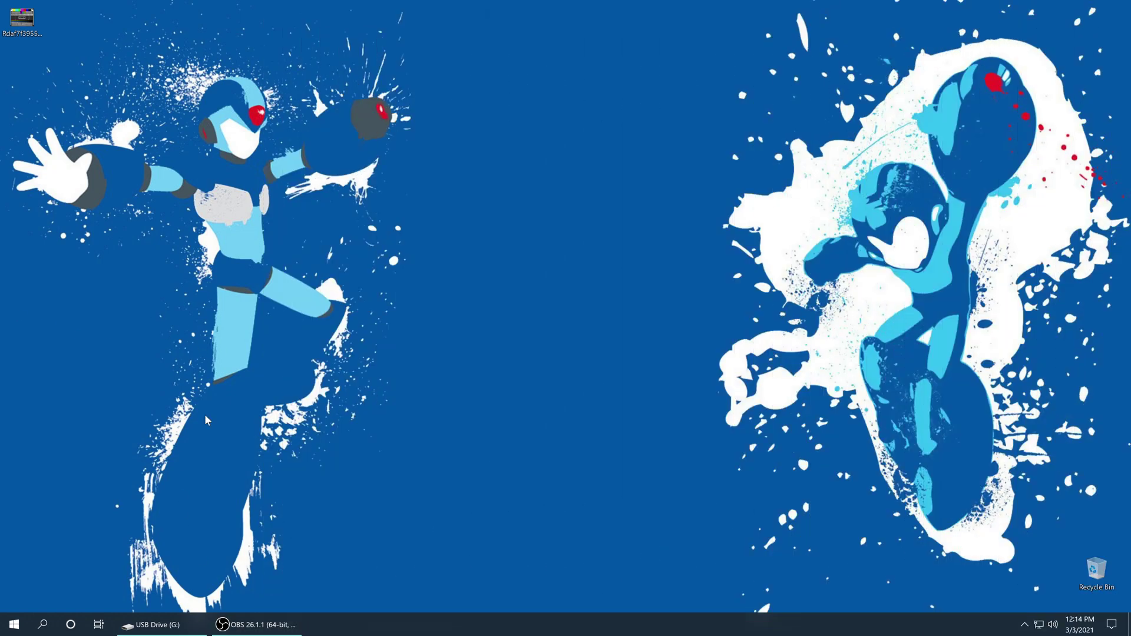
{"action": "left_click", "coordinate": [158, 624]}
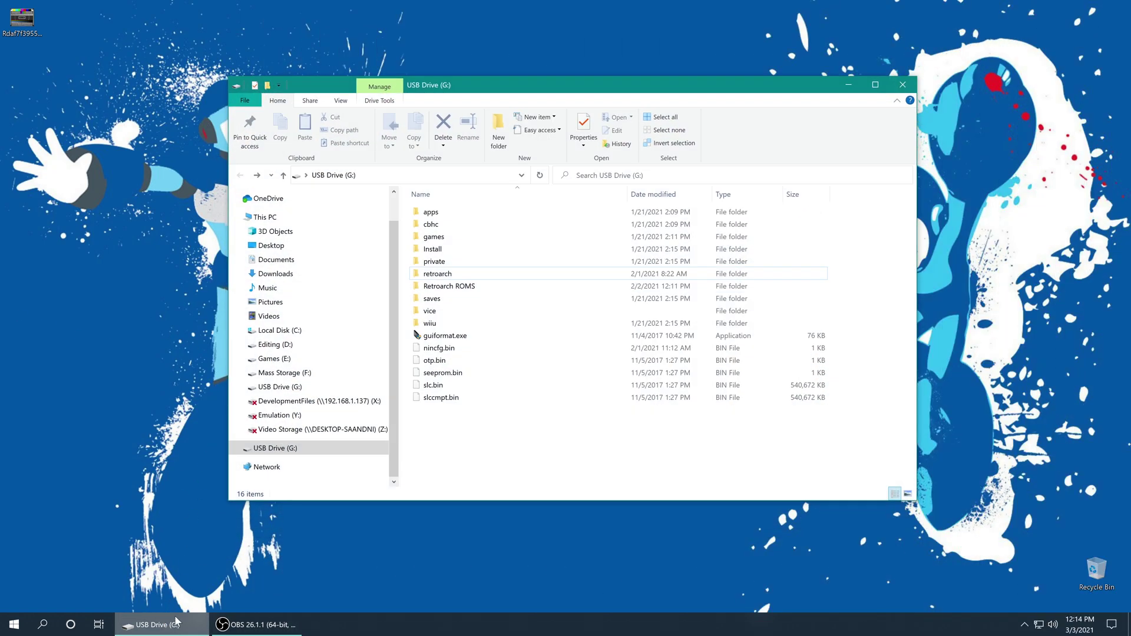
{"action": "left_click", "coordinate": [436, 277]}
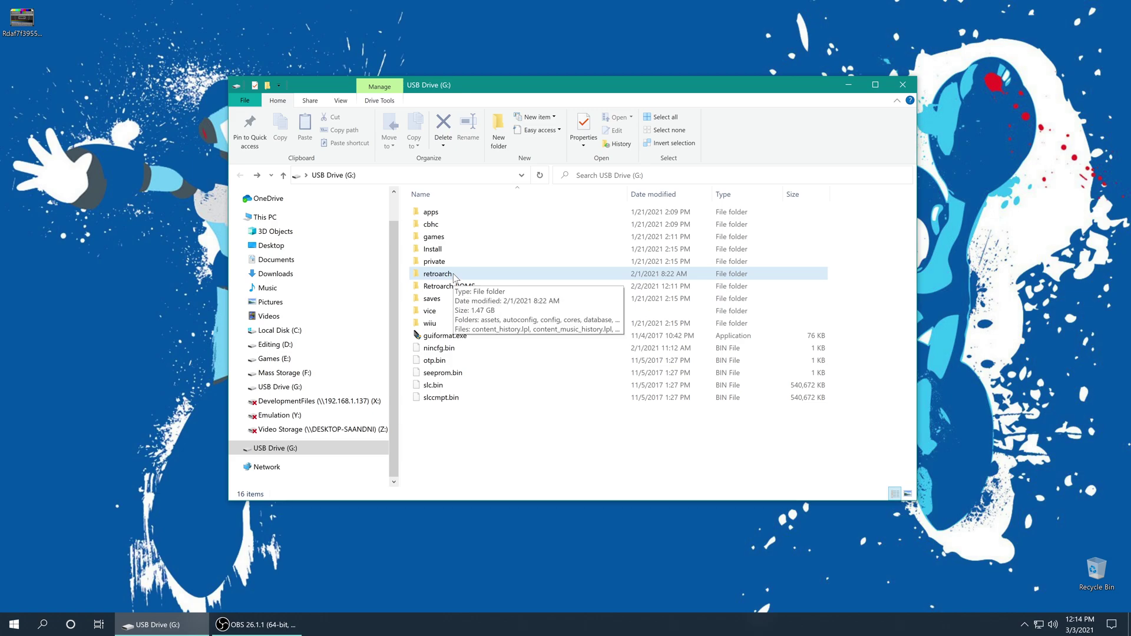
{"action": "left_click_drag", "start_coordinate": [451, 274], "coordinate": [579, 57]}
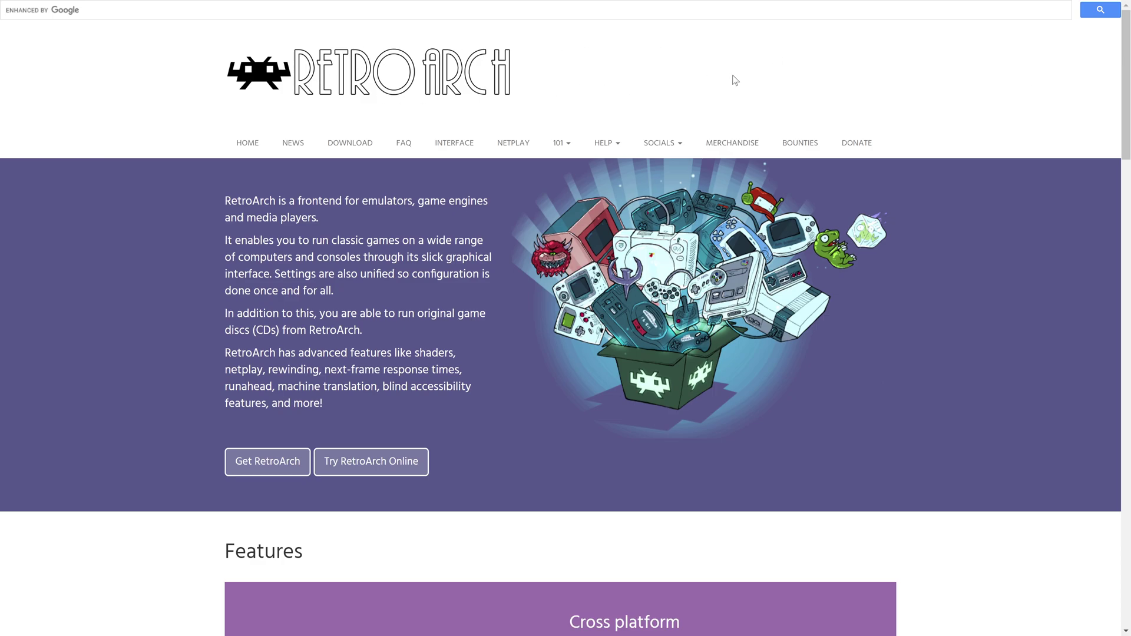
Step: Go from the RetroArch website's download page to the listing of nightly builds
{"action": "left_click", "coordinate": [357, 146]}
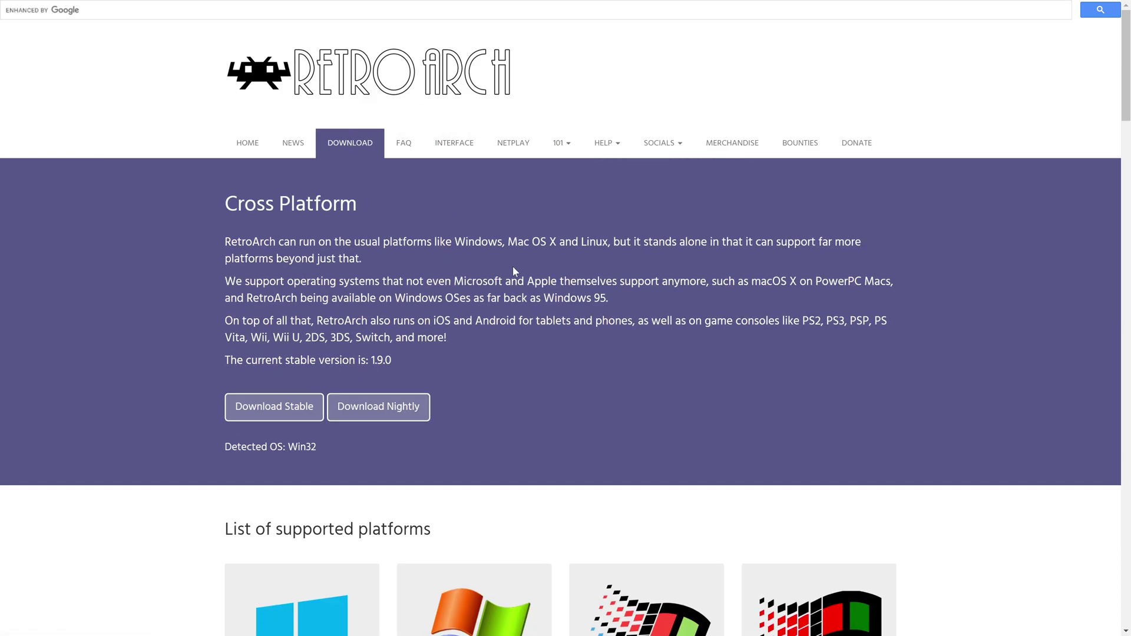
{"action": "scroll", "coordinate": [506, 270], "scroll_direction": "down", "scroll_amount": 20}
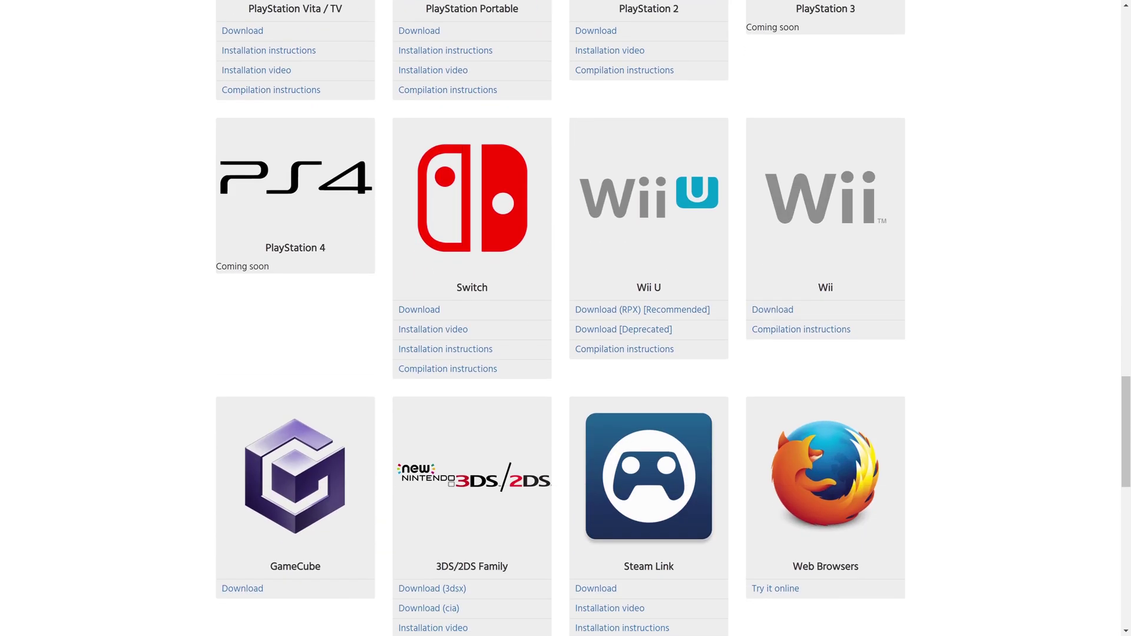
{"action": "scroll", "coordinate": [564, 384], "scroll_direction": "down", "scroll_amount": 10}
{"action": "scroll", "coordinate": [257, 368], "scroll_direction": "up", "scroll_amount": 4}
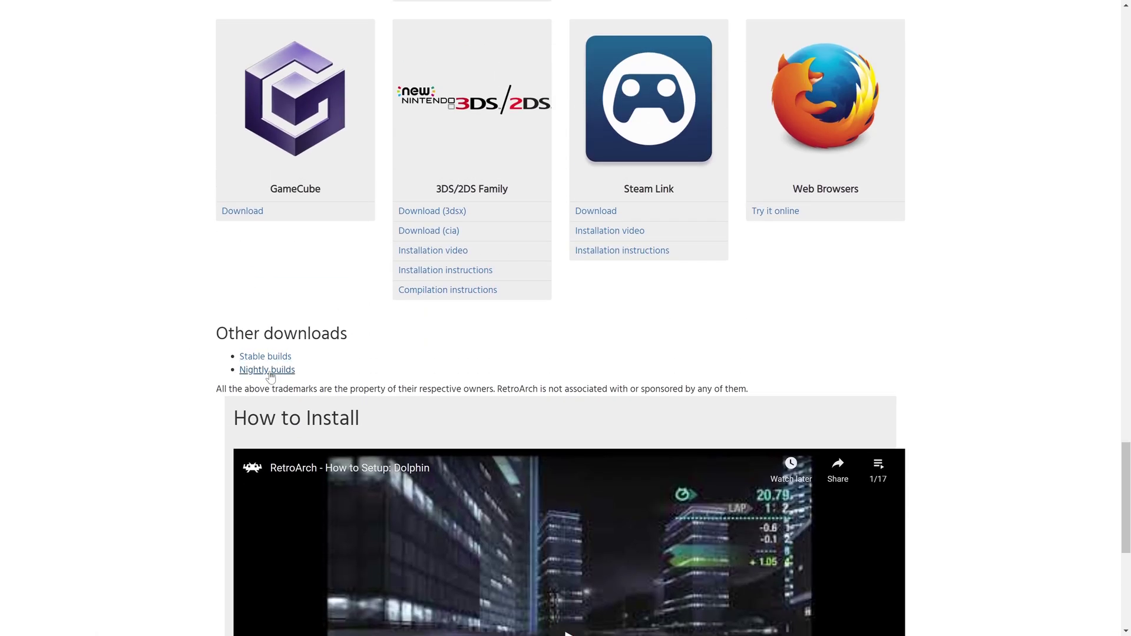
{"action": "left_click", "coordinate": [268, 371]}
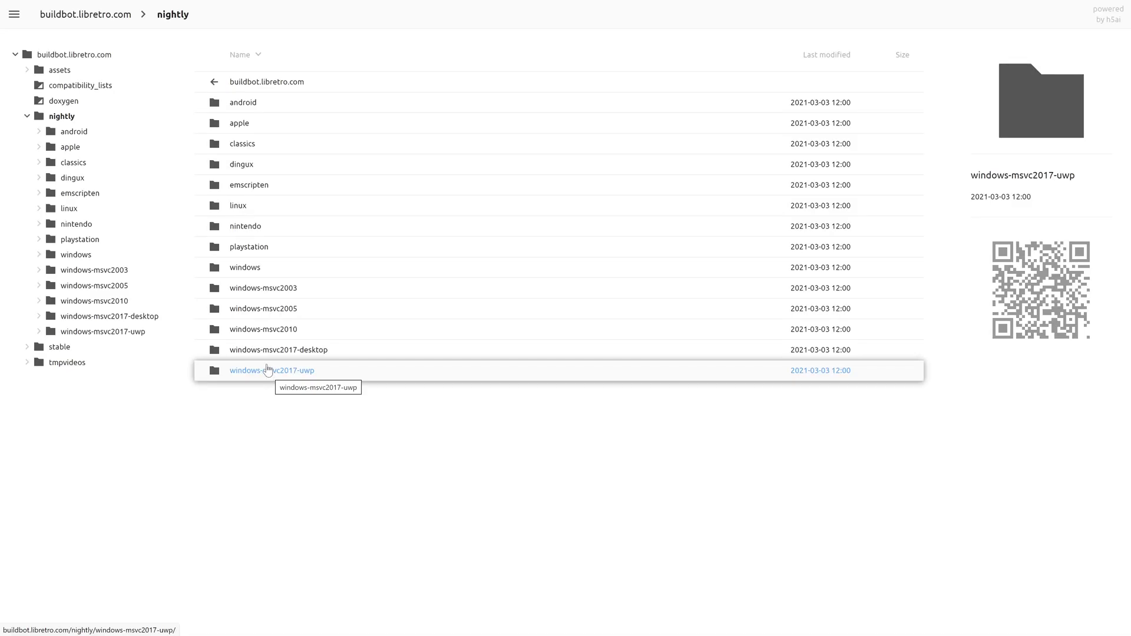
Step: Download RetroArch_rpx.7z from the nightly builds for nintendo/wiiu
{"action": "left_click", "coordinate": [258, 229]}
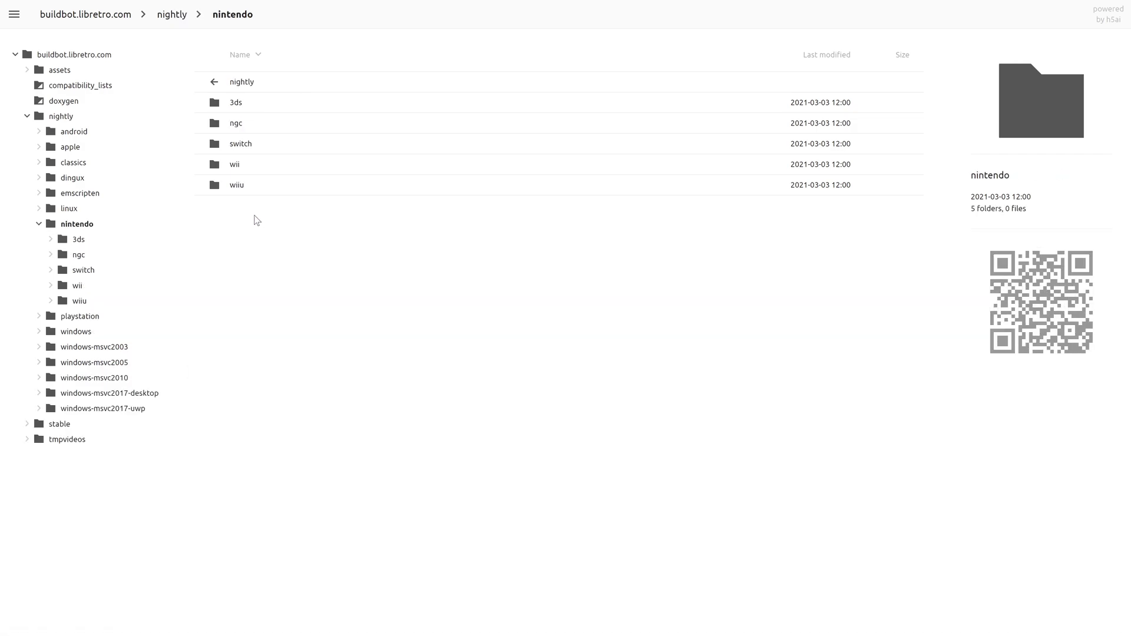
{"action": "left_click", "coordinate": [237, 190]}
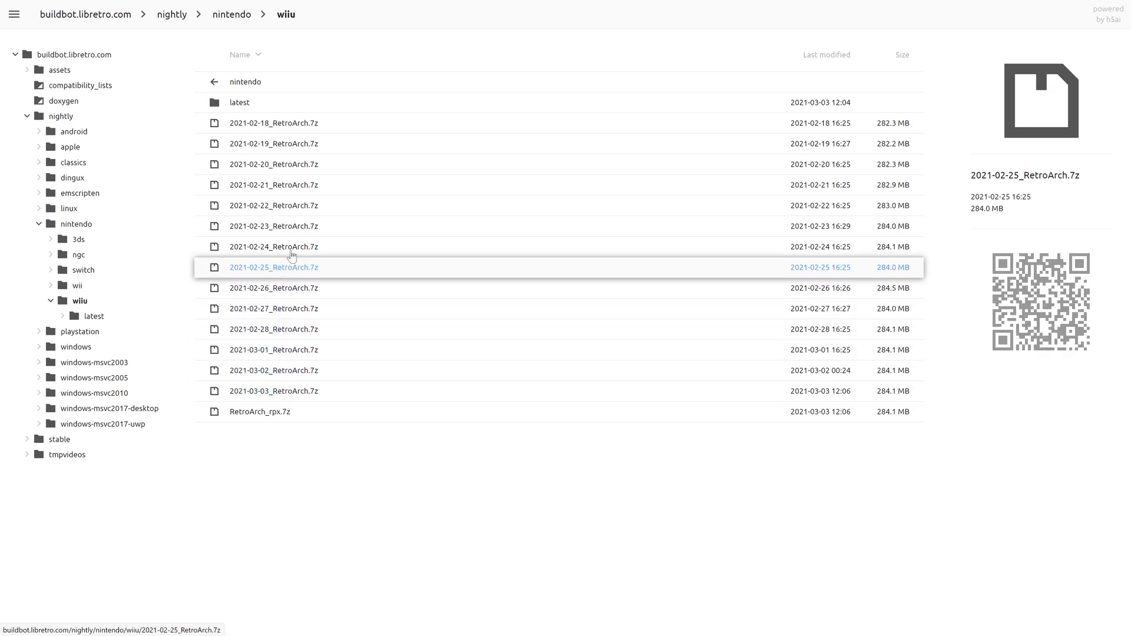
{"action": "left_click", "coordinate": [253, 414]}
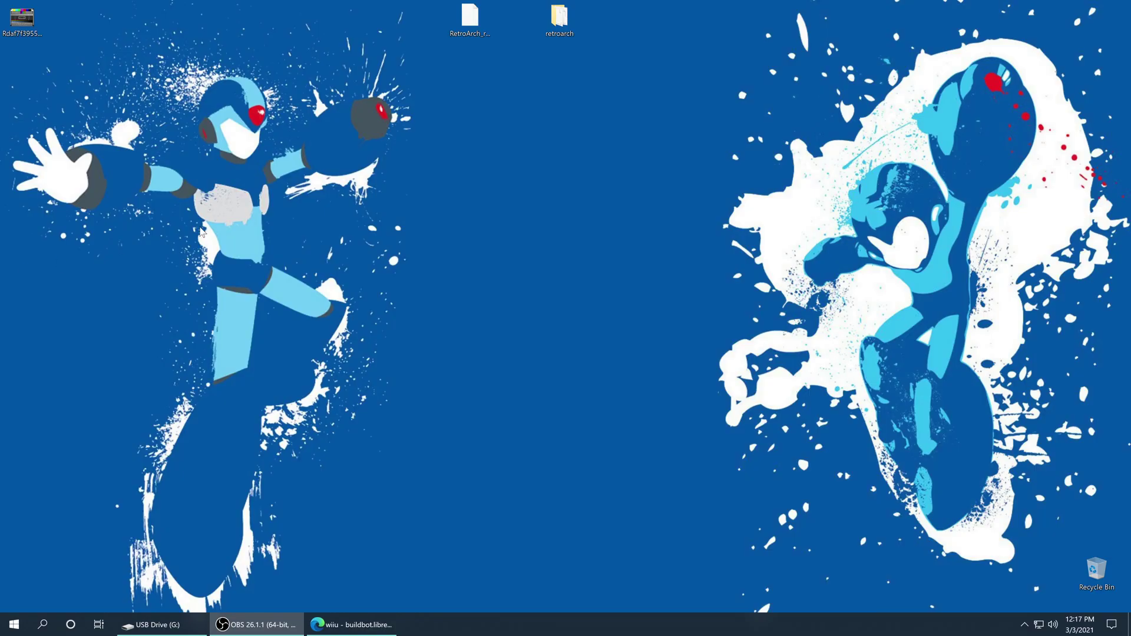
Step: Extract RetroArch_rpx.7z with 7-Zip into a RetroArch_rpx folder and place that folder beside the archive on the desktop
{"action": "left_click", "coordinate": [471, 23]}
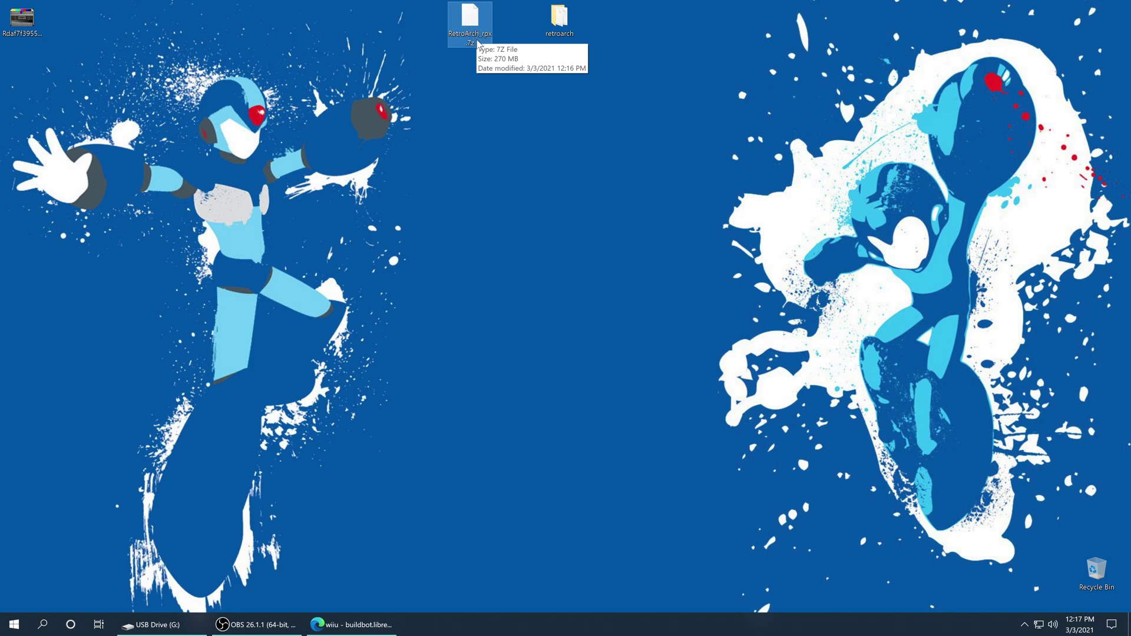
{"action": "right_click", "coordinate": [472, 21]}
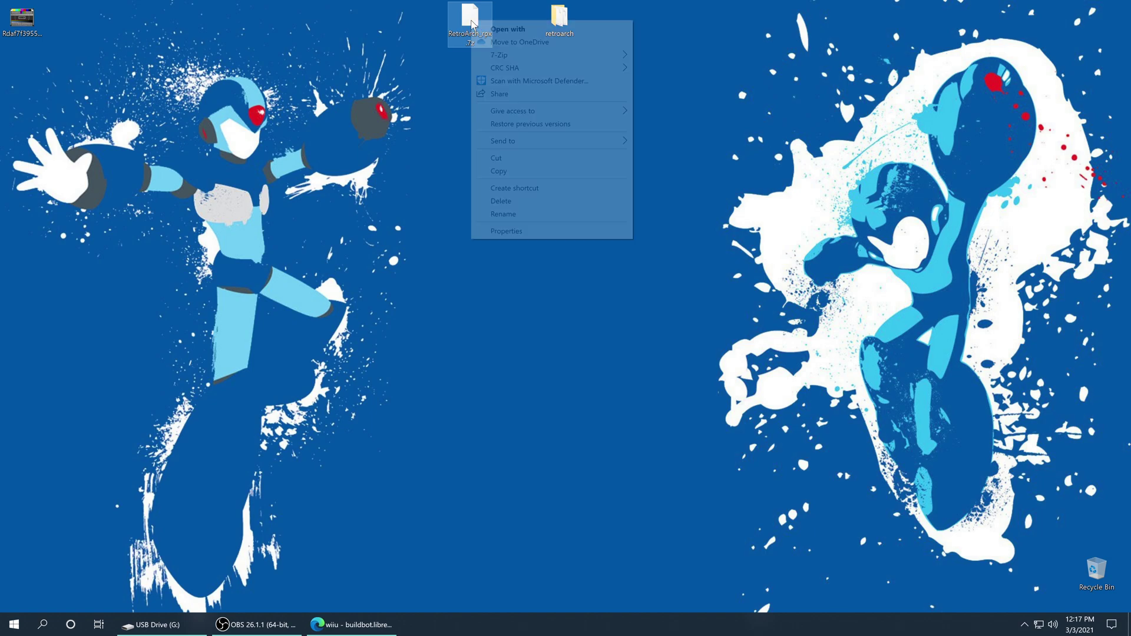
{"action": "mouse_move", "coordinate": [528, 54]}
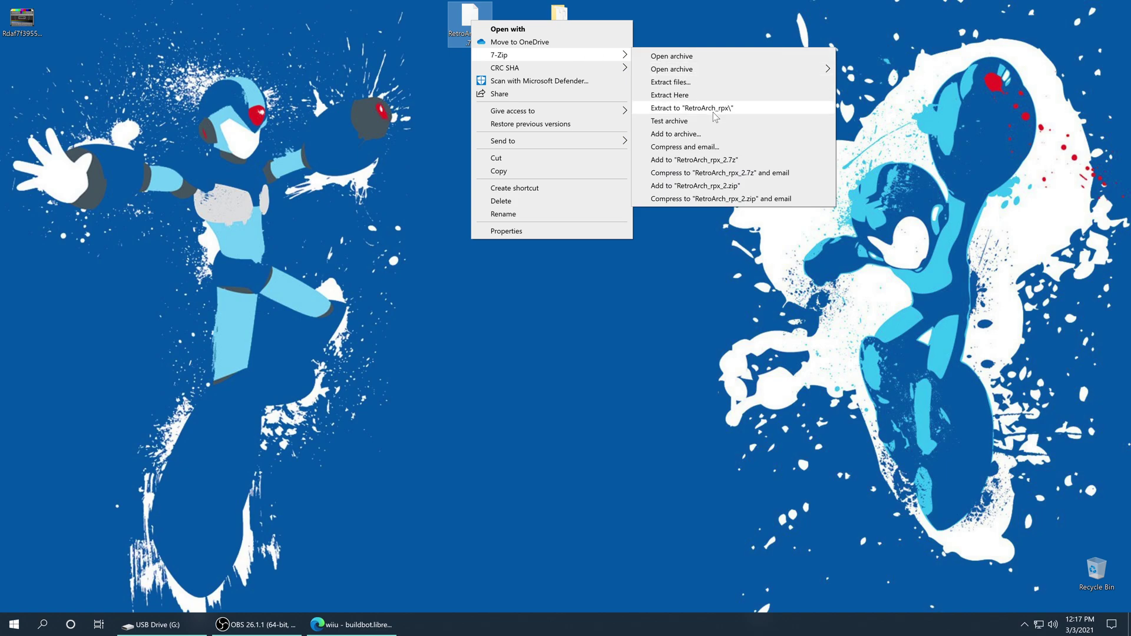
{"action": "left_click", "coordinate": [692, 108]}
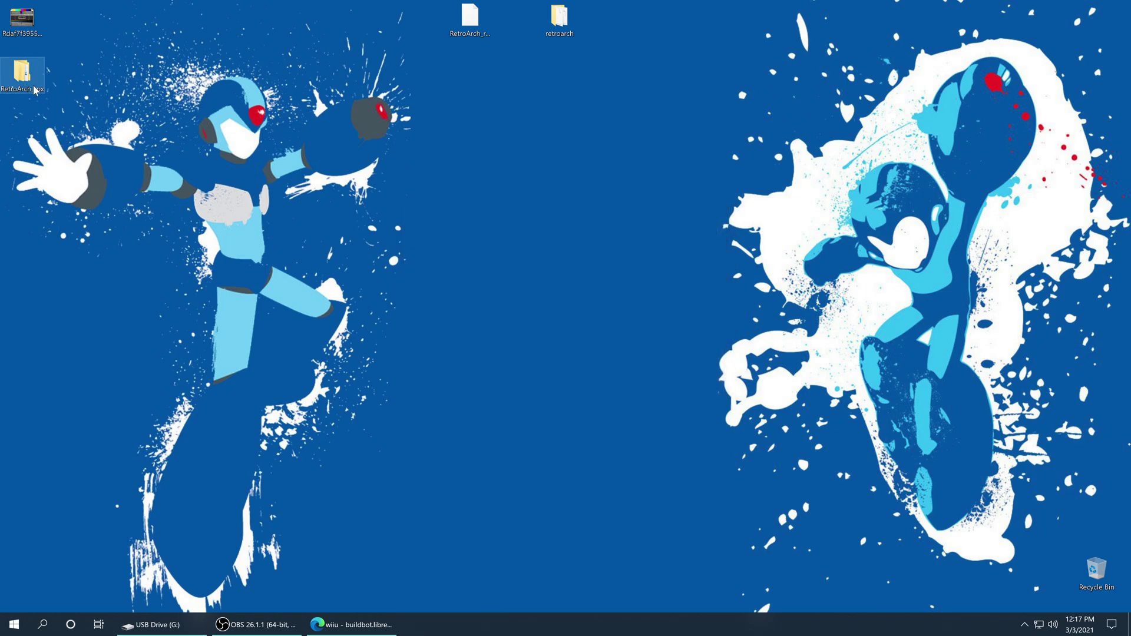
{"action": "left_click_drag", "start_coordinate": [24, 81], "coordinate": [437, 34]}
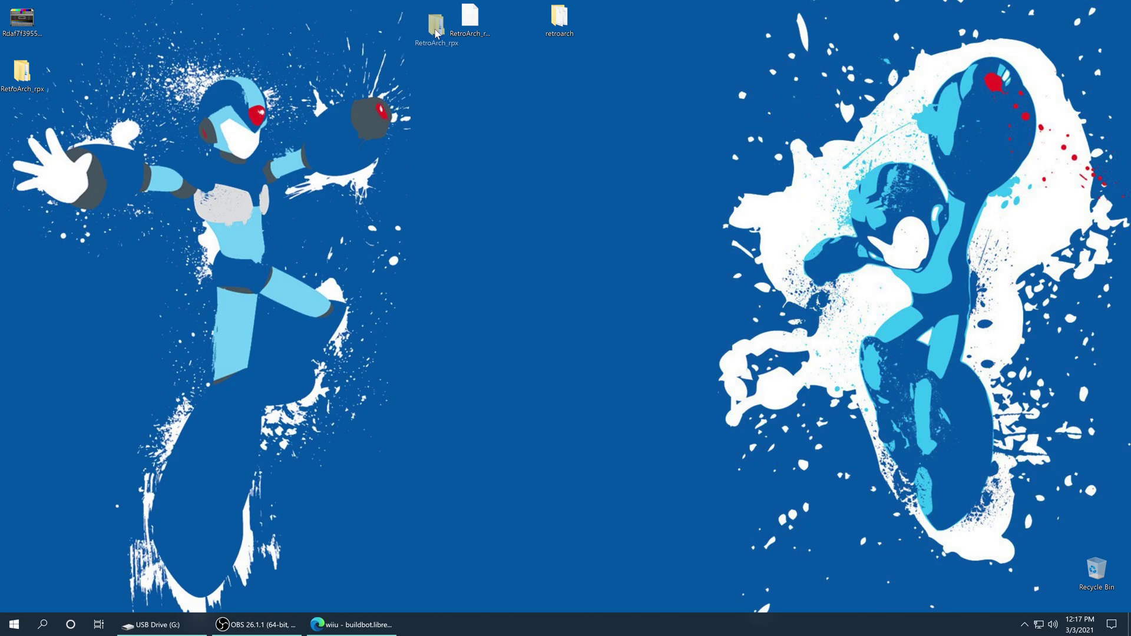
{"action": "left_click", "coordinate": [523, 101]}
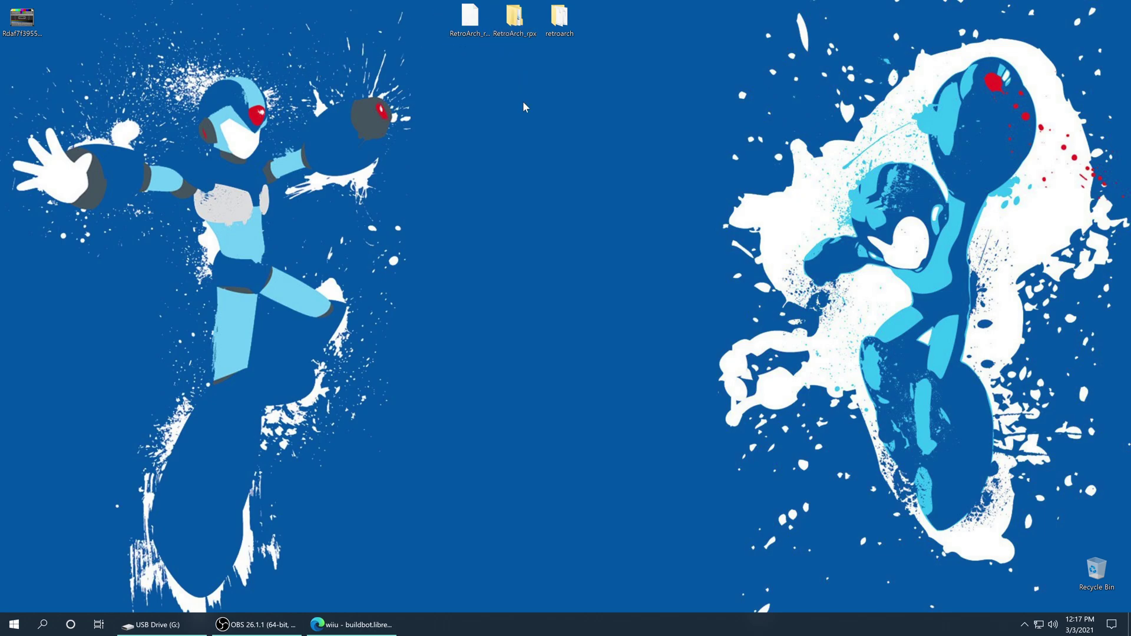
Step: Copy the retroarch folder from the extracted RetroArch_rpx folder to the root of USB Drive (G:), replacing the files with the same names
{"action": "double_click", "coordinate": [514, 18]}
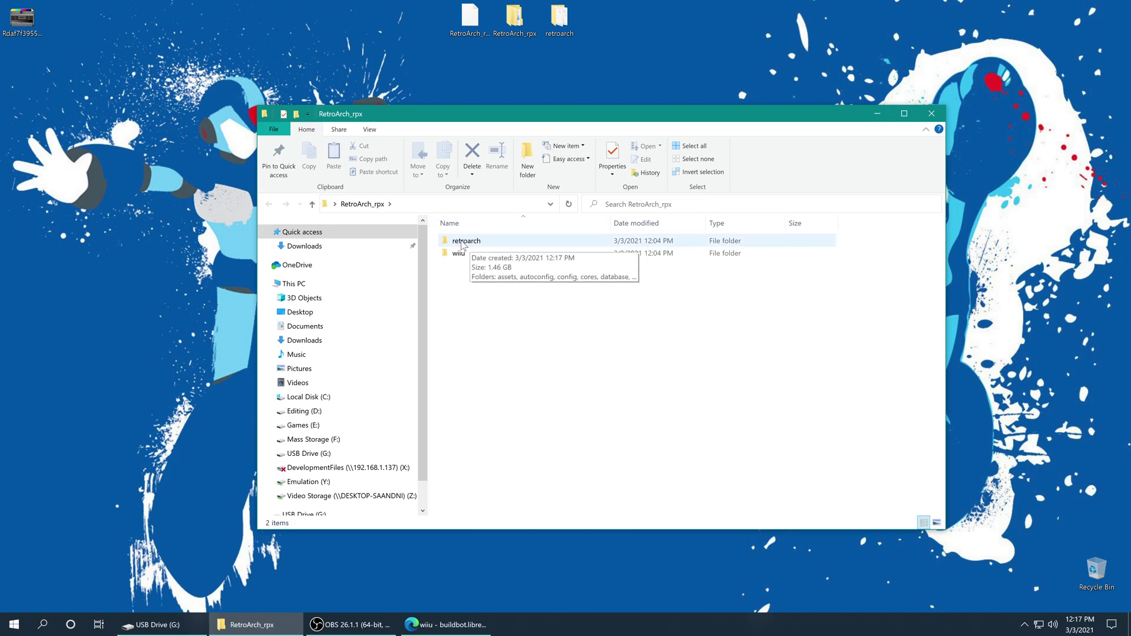
{"action": "left_click", "coordinate": [462, 244]}
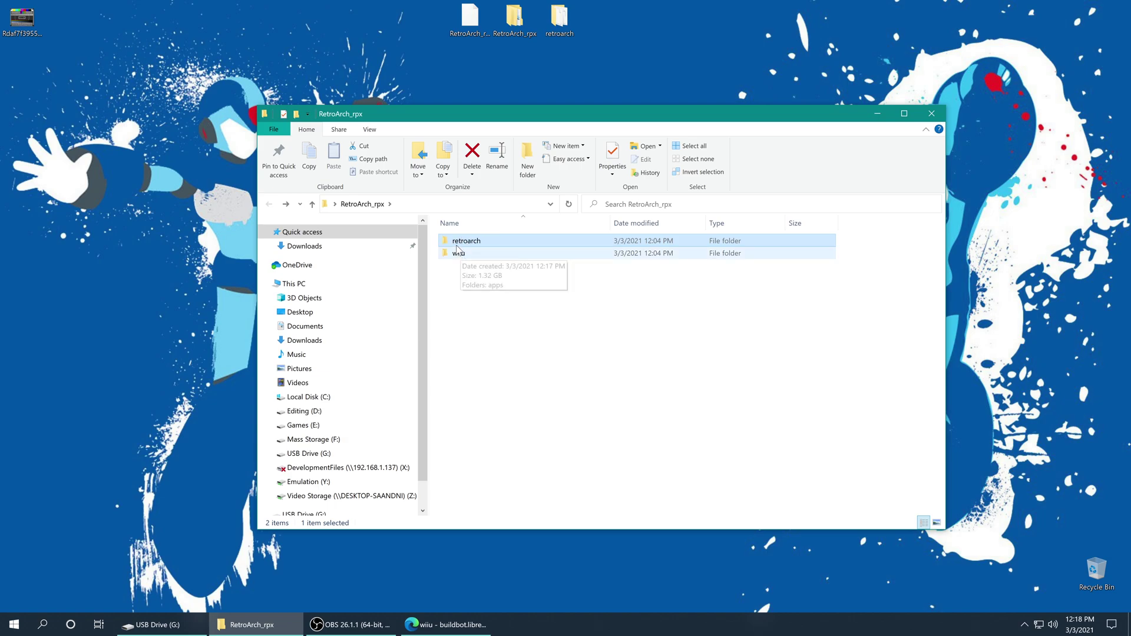
{"action": "left_click", "coordinate": [150, 624]}
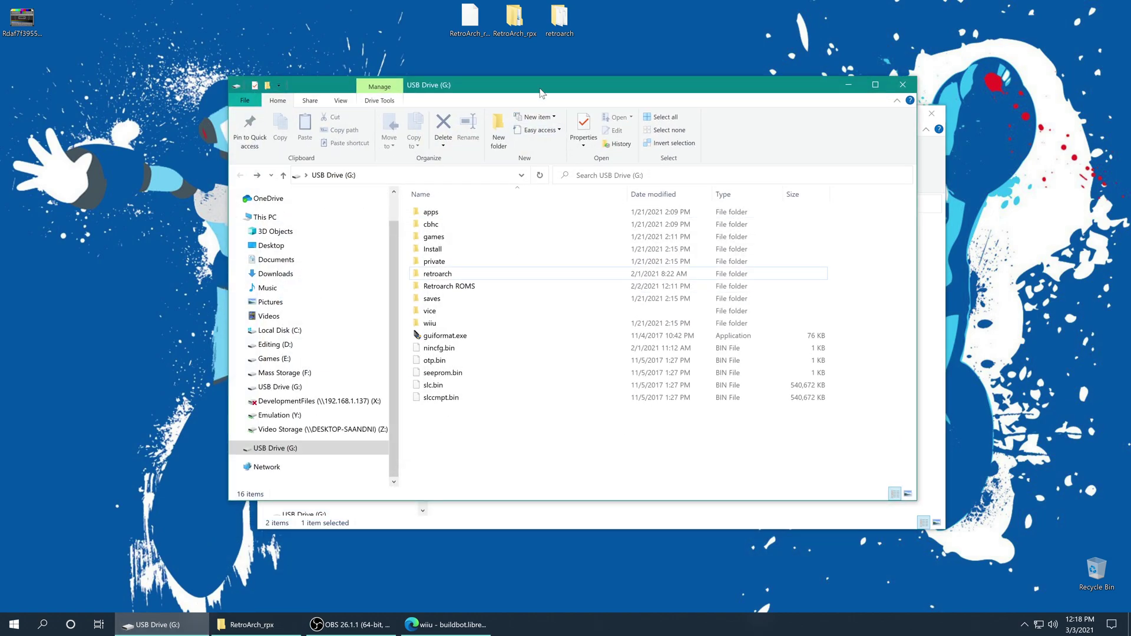
{"action": "left_click_drag", "start_coordinate": [541, 93], "coordinate": [751, 193]}
{"action": "left_click_drag", "start_coordinate": [598, 117], "coordinate": [418, 43]}
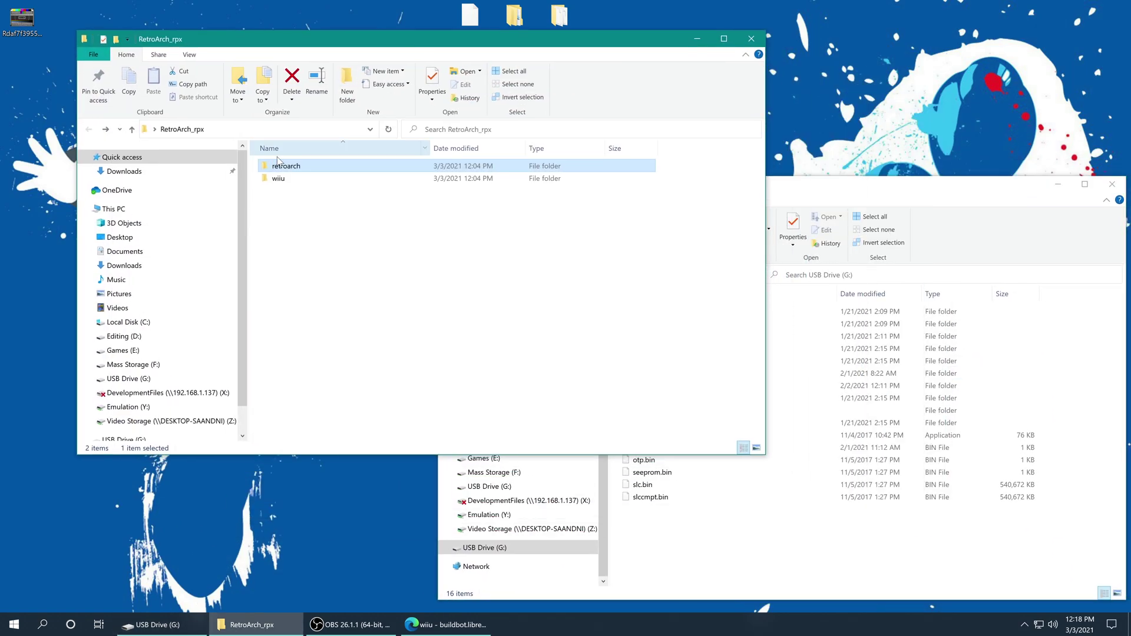
{"action": "left_click_drag", "start_coordinate": [279, 162], "coordinate": [743, 579]}
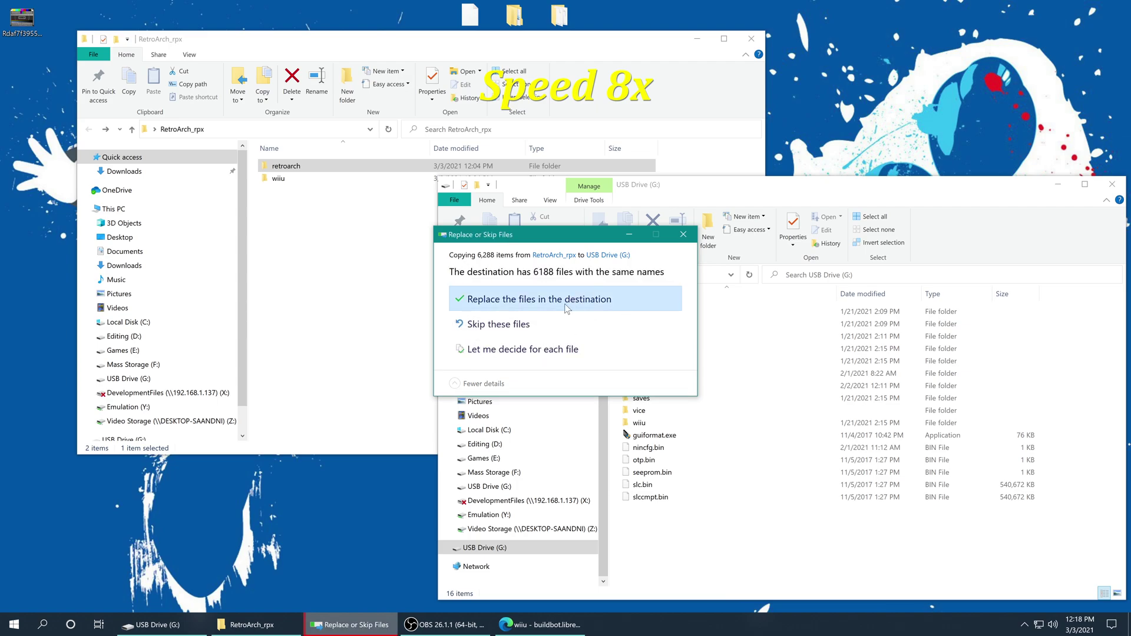
{"action": "left_click", "coordinate": [535, 301]}
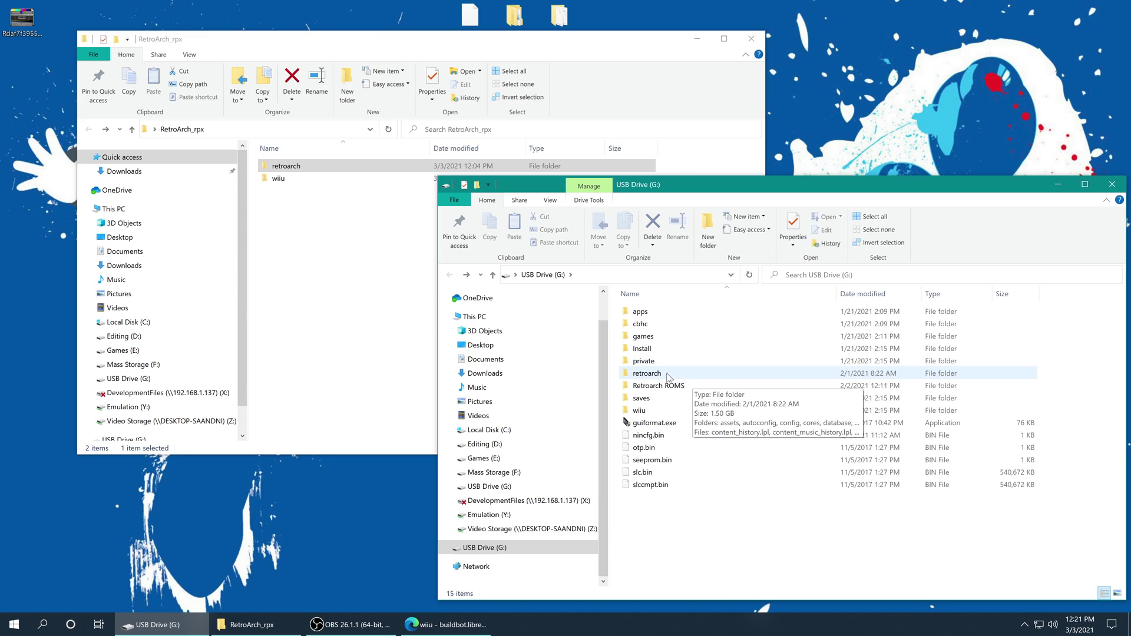
Step: Look through the core files in the retroarch/cores folder on the USB drive
{"action": "double_click", "coordinate": [670, 375]}
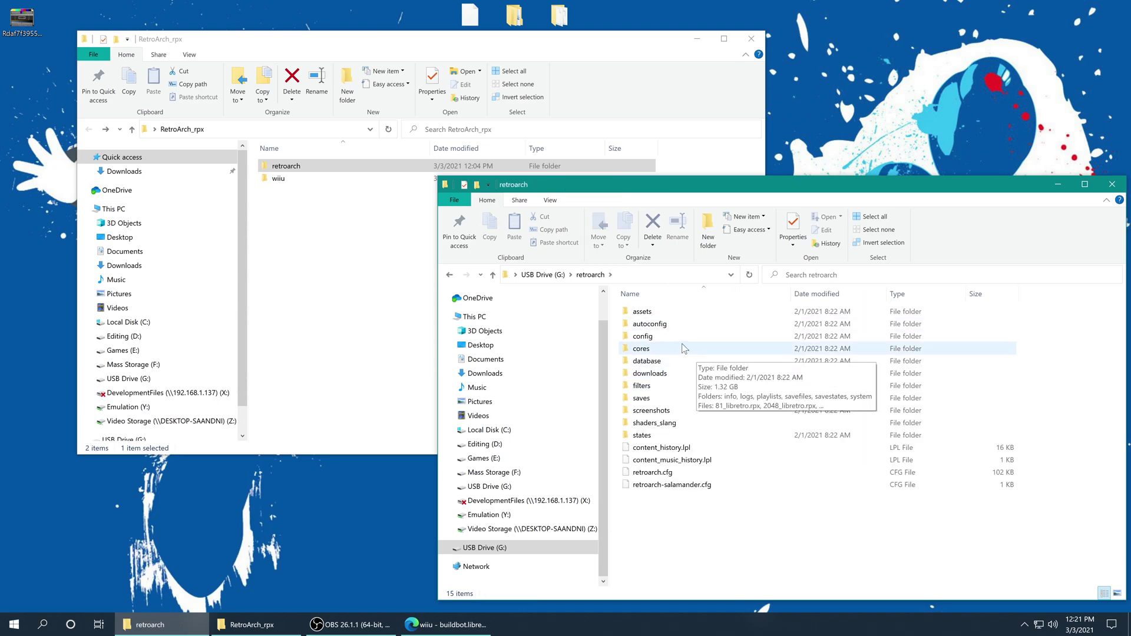
{"action": "double_click", "coordinate": [683, 349]}
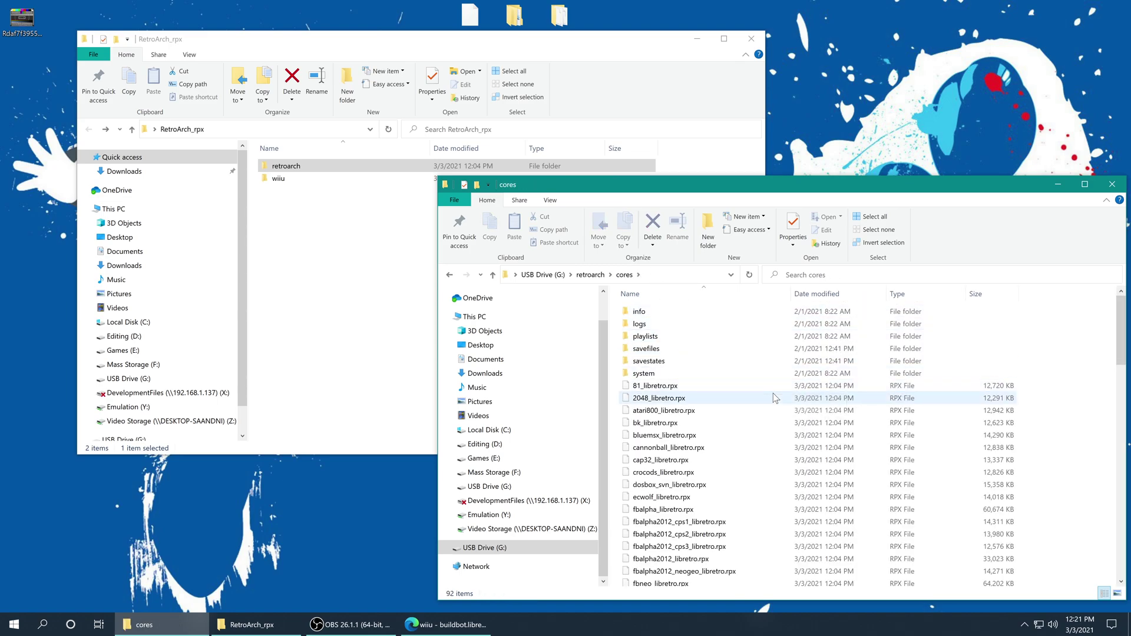
{"action": "scroll", "coordinate": [773, 395], "scroll_direction": "down", "scroll_amount": 20}
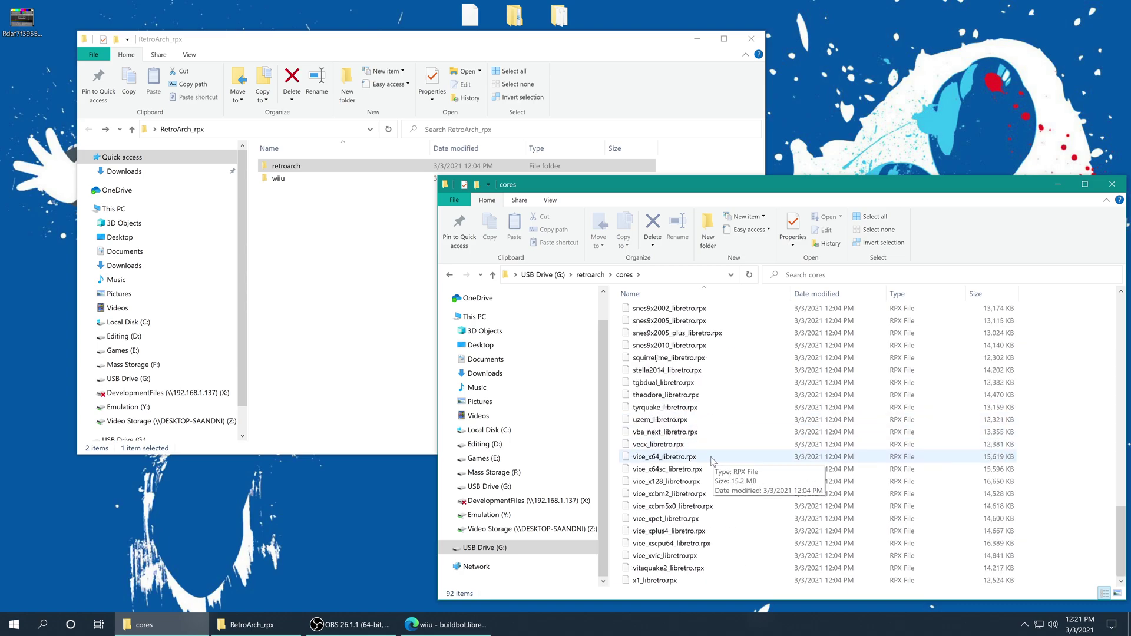
{"action": "scroll", "coordinate": [717, 460], "scroll_direction": "up", "scroll_amount": 20}
Step: Check the contents of the system, savefiles, savestates and playlists folders inside cores
{"action": "double_click", "coordinate": [642, 373]}
{"action": "key", "text": "alt+Left"}
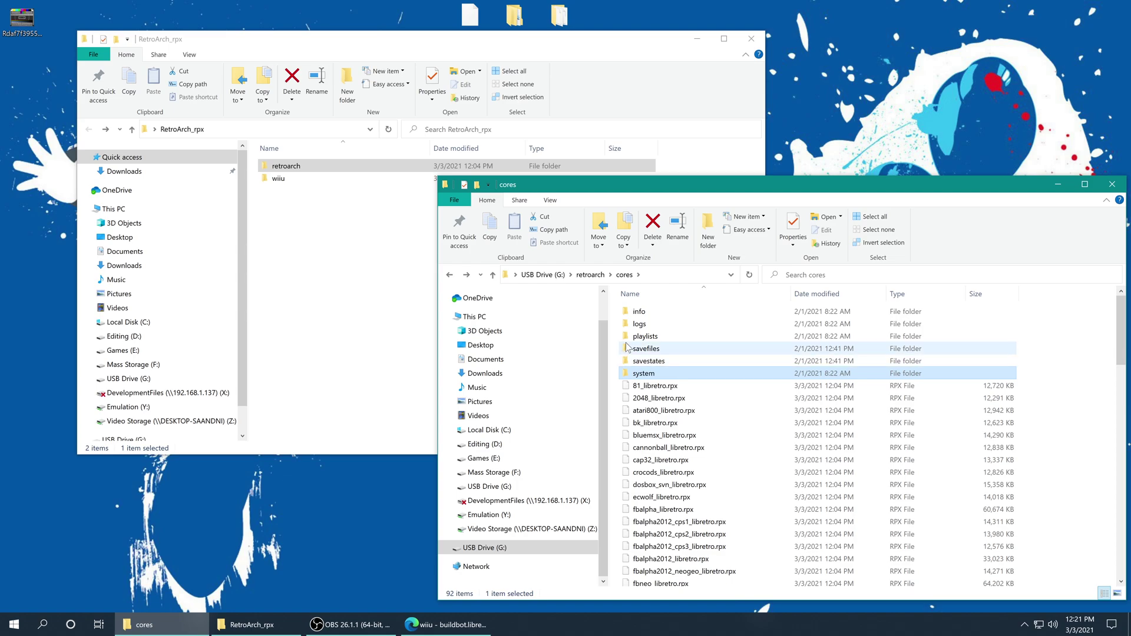
{"action": "double_click", "coordinate": [635, 350]}
{"action": "key", "text": "alt+Left"}
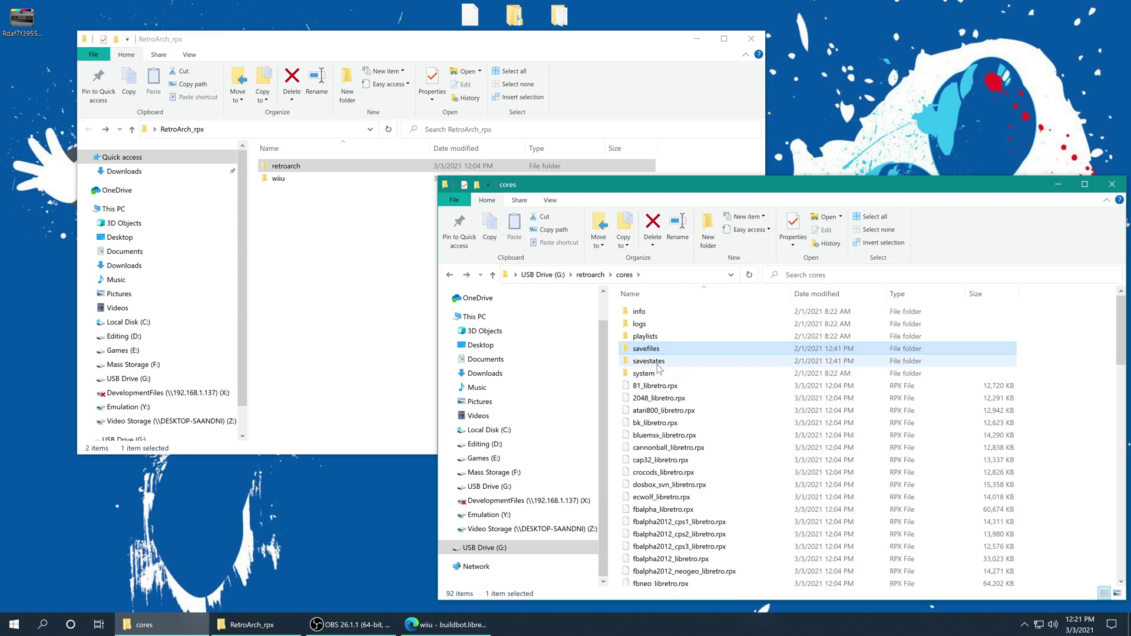
{"action": "double_click", "coordinate": [656, 364]}
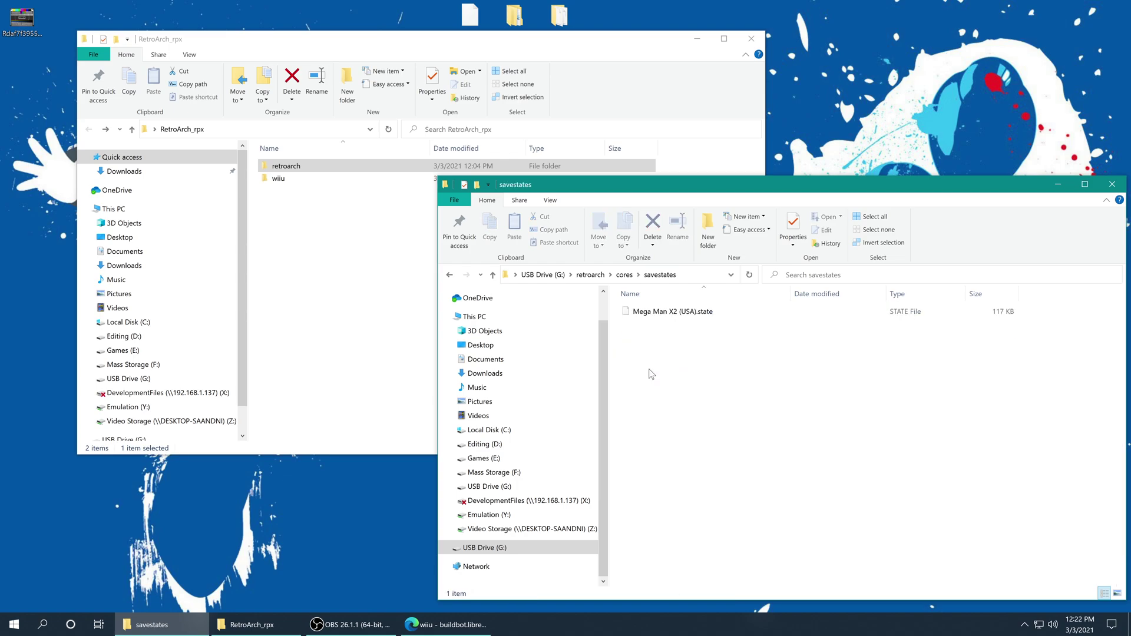
{"action": "key", "text": "alt+Left"}
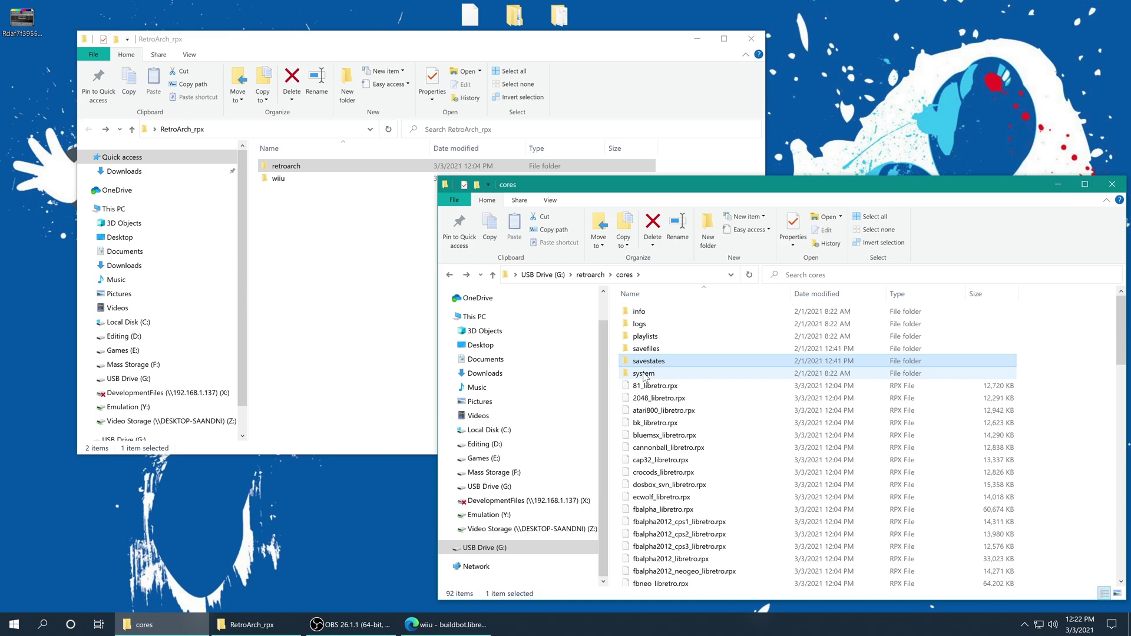
{"action": "double_click", "coordinate": [648, 337]}
{"action": "key", "text": "alt+Left"}
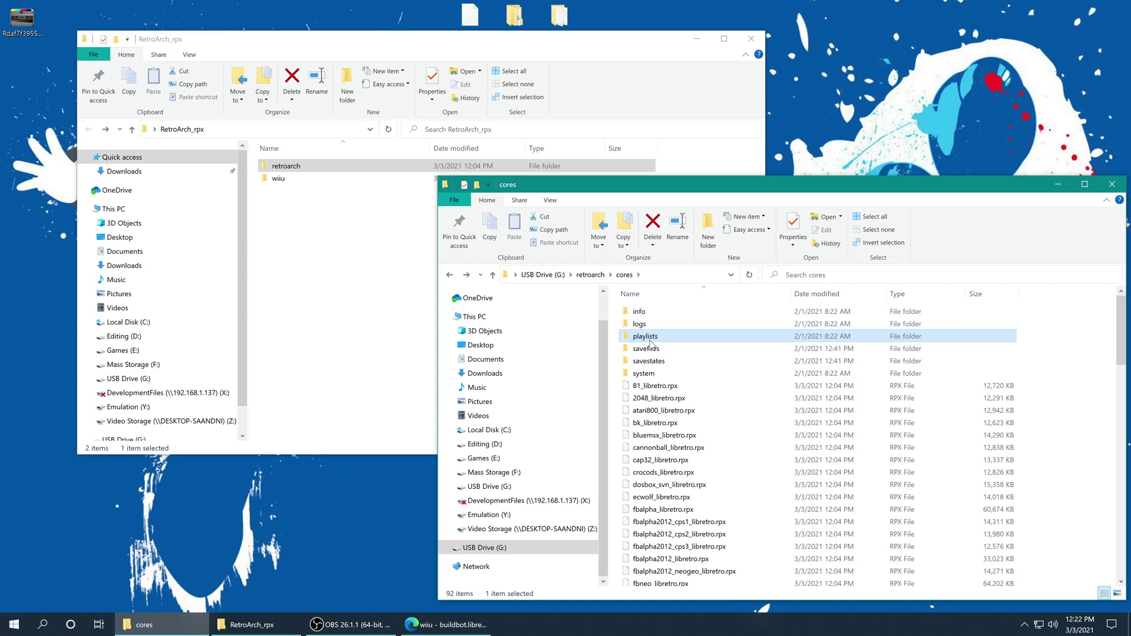
Step: Leave the cores folder and close both File Explorer windows
{"action": "key", "text": "alt+Left"}
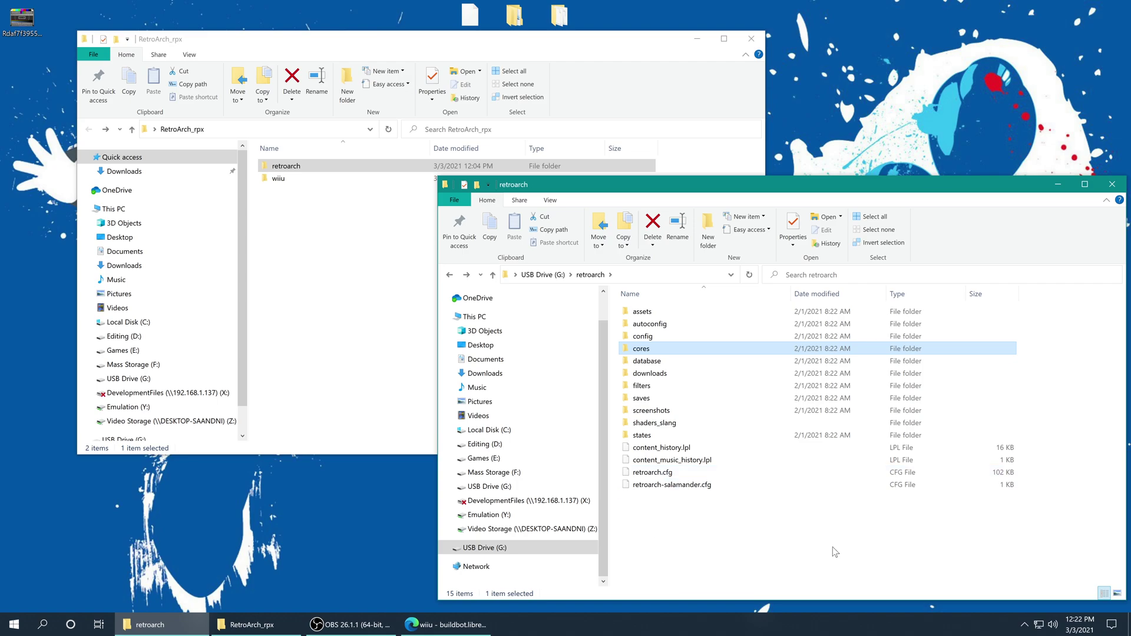
{"action": "left_click", "coordinate": [1113, 184]}
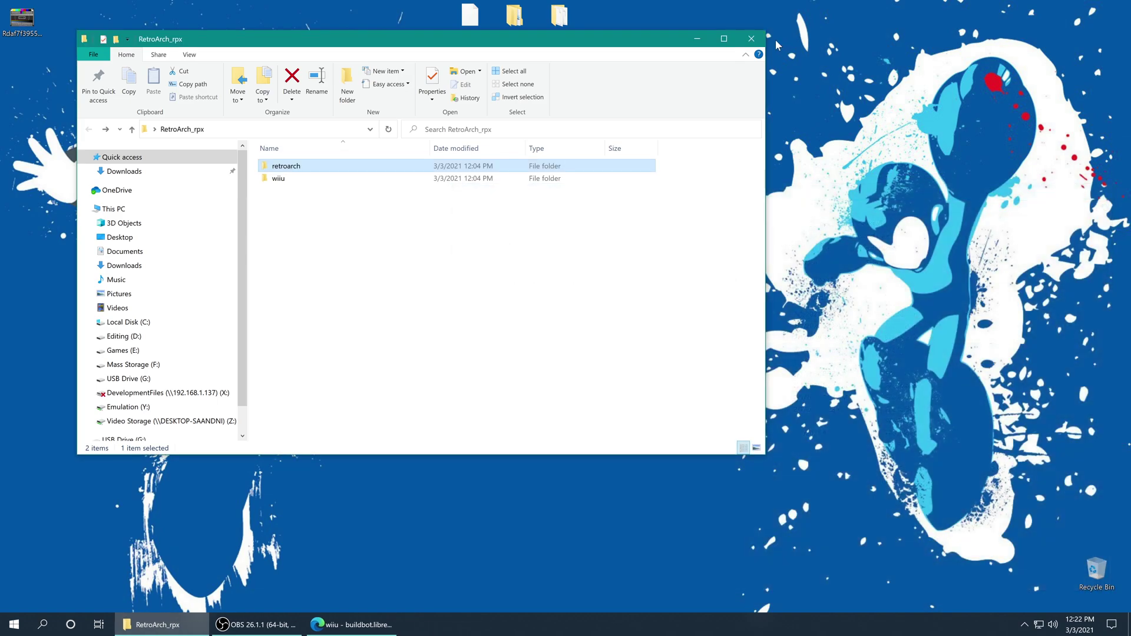
{"action": "left_click", "coordinate": [755, 43]}
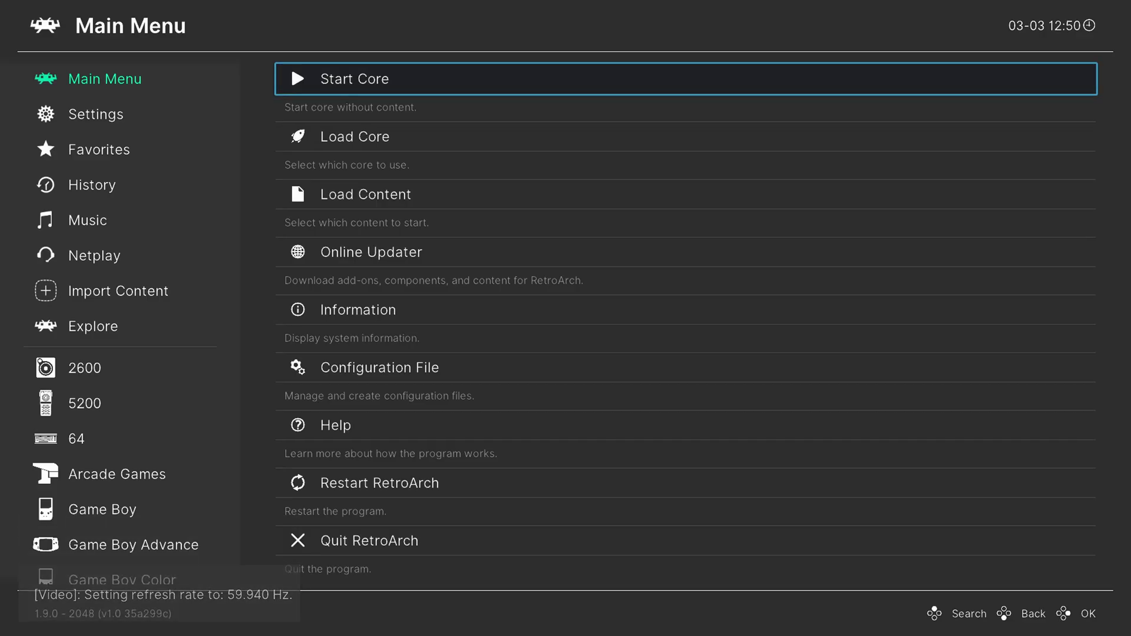
Step: Look through the existing system playlists, from ZX Spectrum back to 5200, to check their game lists
{"action": "key", "text": "Left"}
{"action": "key", "text": "Up"}
{"action": "key", "text": "Up"}
{"action": "key", "text": "Up"}
{"action": "key", "text": "Up"}
{"action": "key", "text": "Up"}
{"action": "key", "text": "Up"}
{"action": "key", "text": "Up"}
{"action": "key", "text": "Up"}
{"action": "key", "text": "Up"}
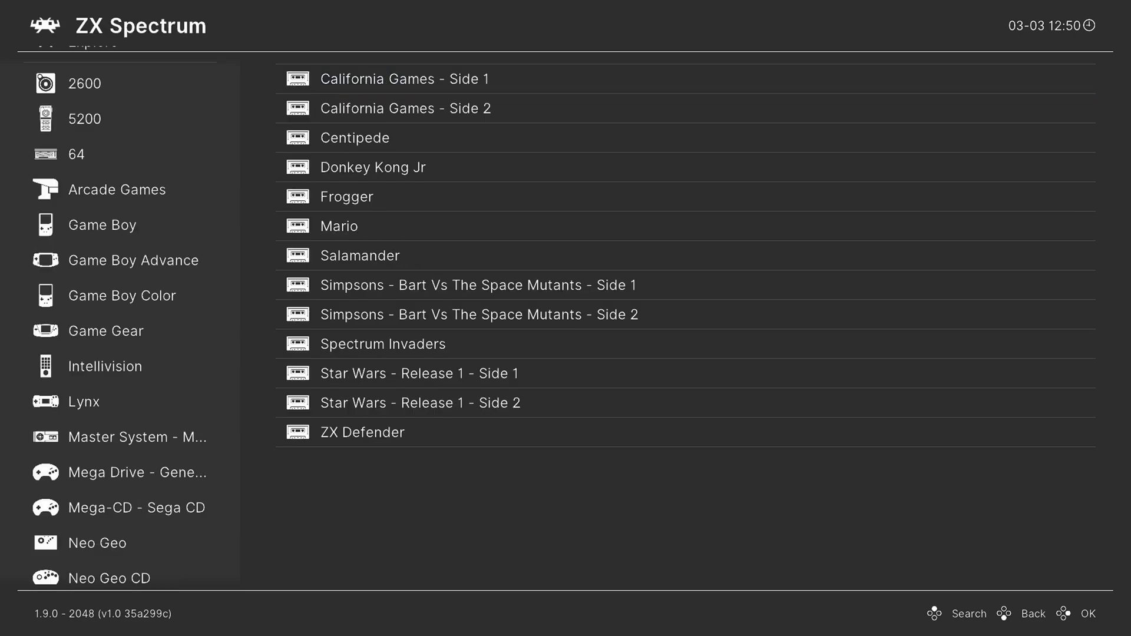
{"action": "key", "text": "Up"}
{"action": "key", "text": "Up"}
{"action": "key", "text": "Up"}
{"action": "key", "text": "Up"}
{"action": "key", "text": "Up"}
{"action": "key", "text": "Up"}
{"action": "key", "text": "Up"}
{"action": "key", "text": "Up"}
{"action": "key", "text": "Up"}
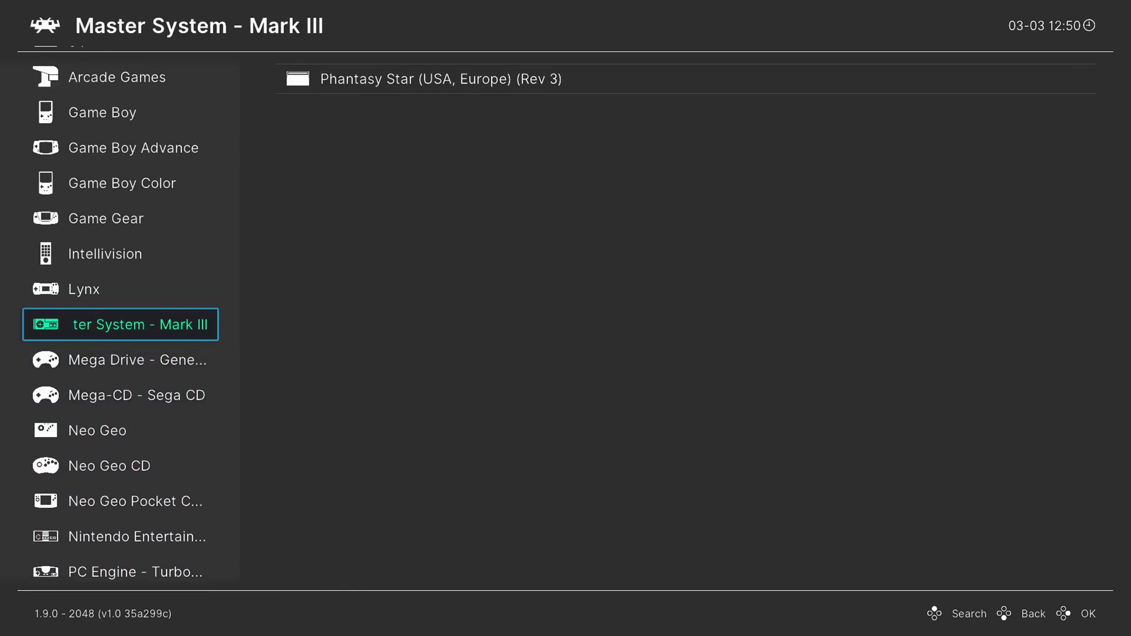
{"action": "key", "text": "Up"}
{"action": "key", "text": "Up"}
{"action": "key", "text": "Up"}
{"action": "key", "text": "Up"}
{"action": "key", "text": "Up"}
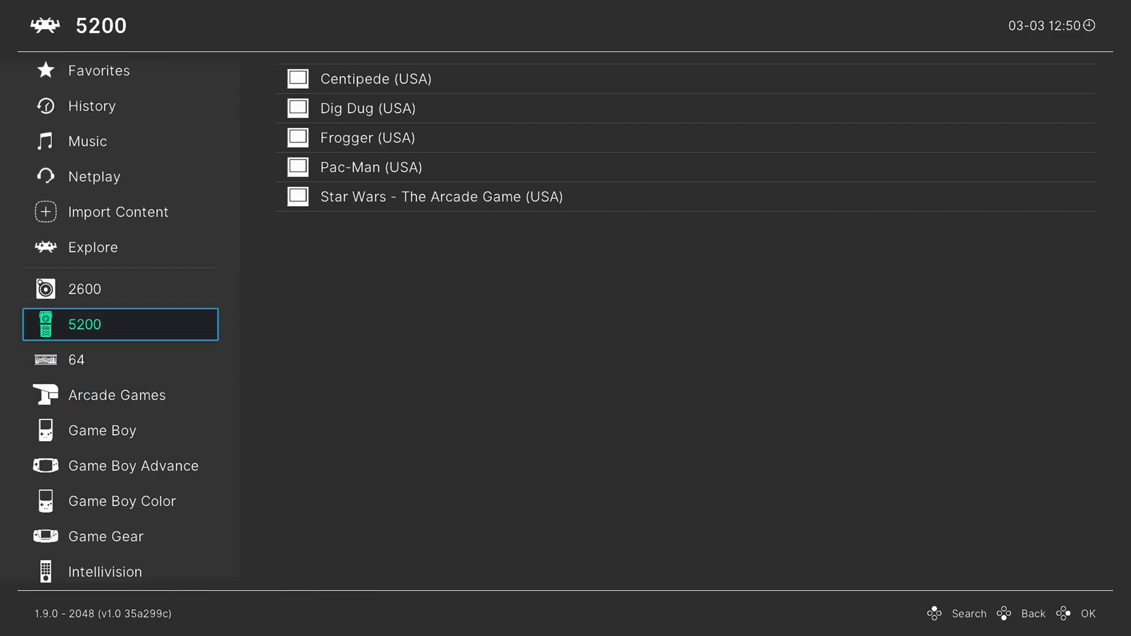
Step: Launch a game from the Super Nintendo Entertainment System playlist
{"action": "key", "text": "Down"}
{"action": "key", "text": "Down"}
{"action": "key", "text": "Down"}
{"action": "key", "text": "Down"}
{"action": "key", "text": "Down"}
{"action": "key", "text": "Down"}
{"action": "key", "text": "Down"}
{"action": "key", "text": "Down"}
{"action": "key", "text": "Down"}
{"action": "key", "text": "Down"}
{"action": "key", "text": "Down"}
{"action": "key", "text": "Down"}
{"action": "key", "text": "Down"}
{"action": "key", "text": "Down"}
{"action": "key", "text": "Down"}
{"action": "key", "text": "Down"}
{"action": "key", "text": "Down"}
{"action": "key", "text": "Down"}
{"action": "key", "text": "Down"}
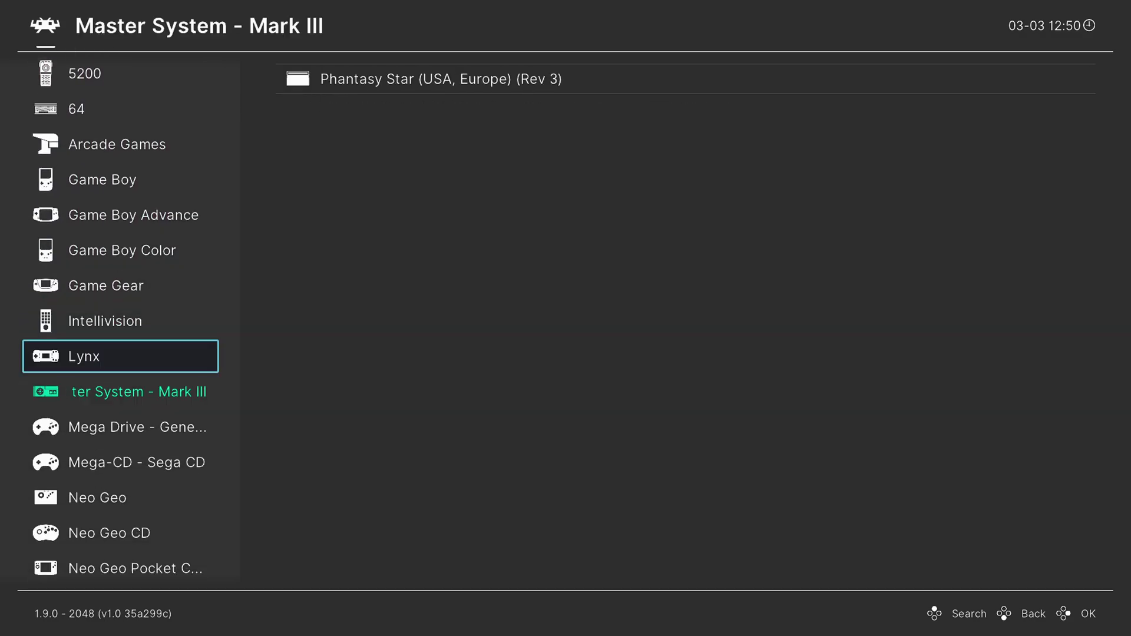
{"action": "key", "text": "Down"}
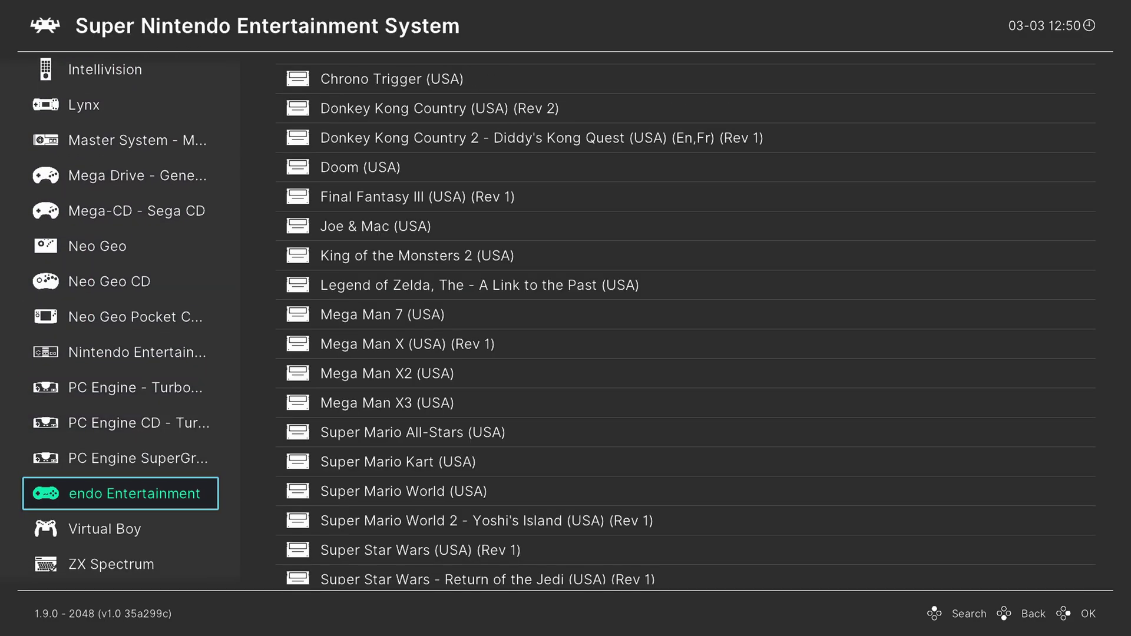
{"action": "key", "text": "Right"}
{"action": "key", "text": "Down"}
{"action": "key", "text": "Down"}
{"action": "key", "text": "Down"}
{"action": "key", "text": "Down"}
{"action": "key", "text": "Down"}
{"action": "key", "text": "Down"}
{"action": "key", "text": "Down"}
{"action": "key", "text": "Down"}
{"action": "key", "text": "Down"}
{"action": "key", "text": "Down"}
{"action": "key", "text": "Return"}
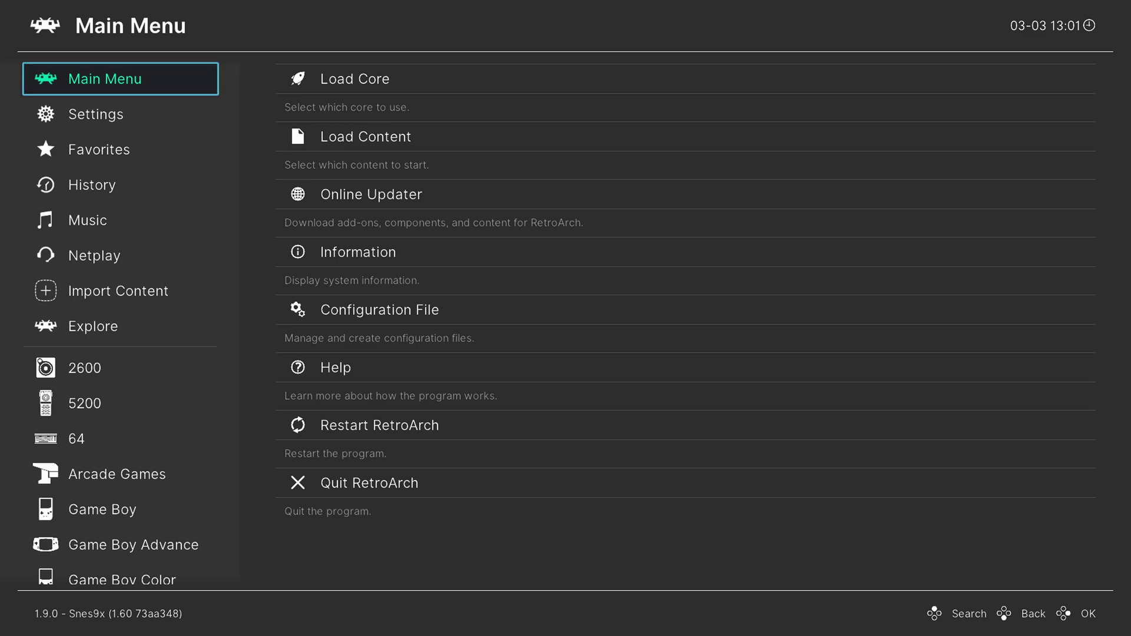
Step: Open the Online Updater and select the option to update all installed cores
{"action": "key", "text": "Right"}
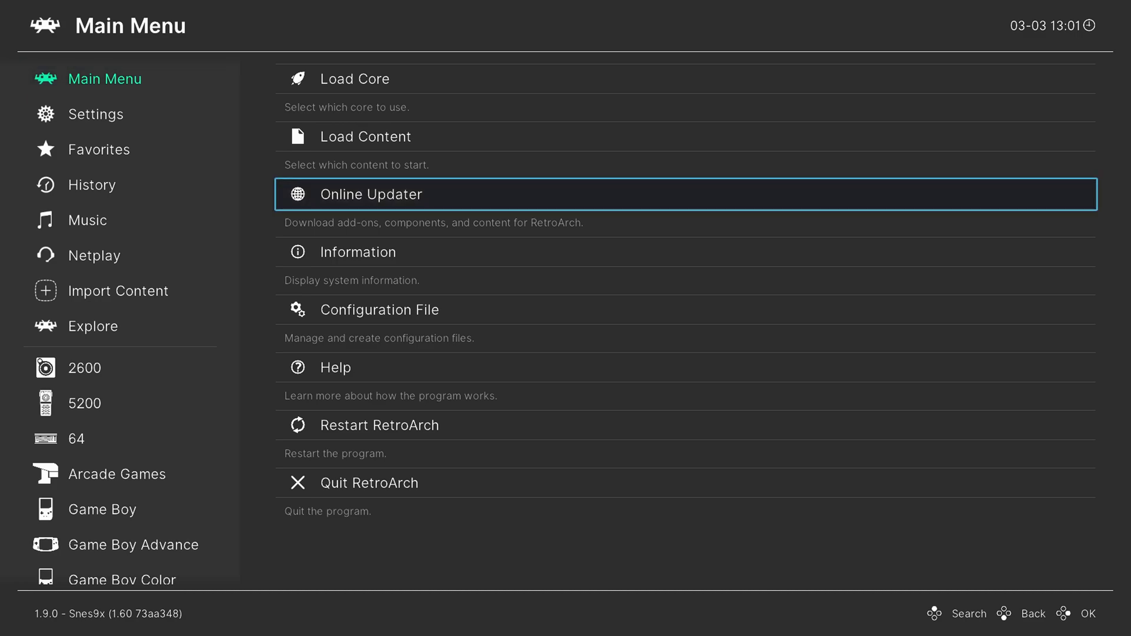
{"action": "key", "text": "Return"}
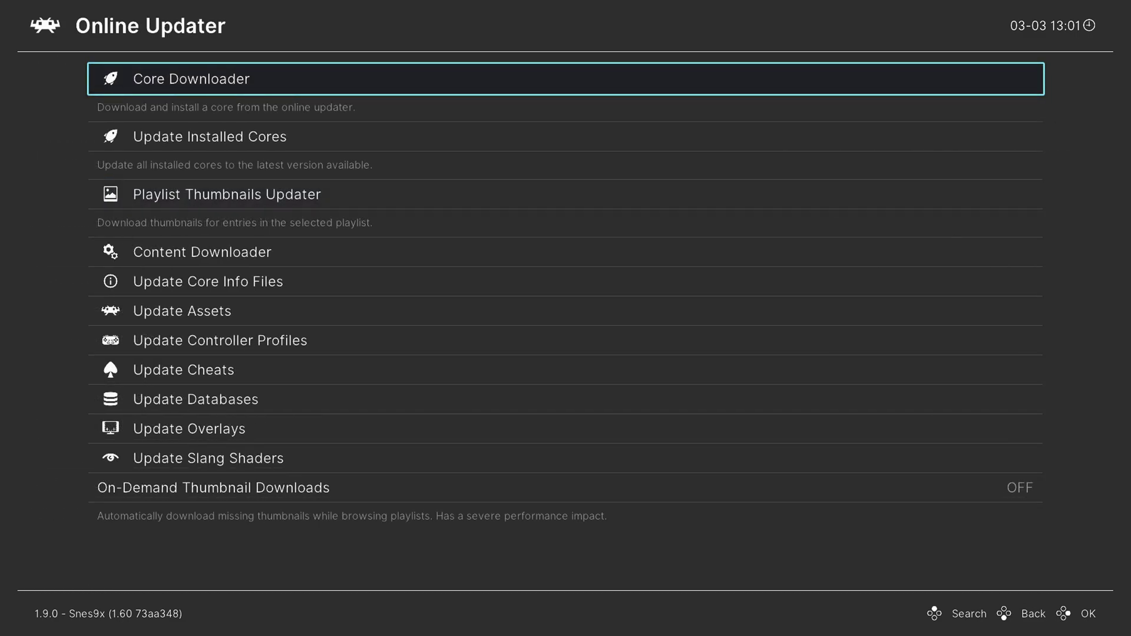
{"action": "key", "text": "Down"}
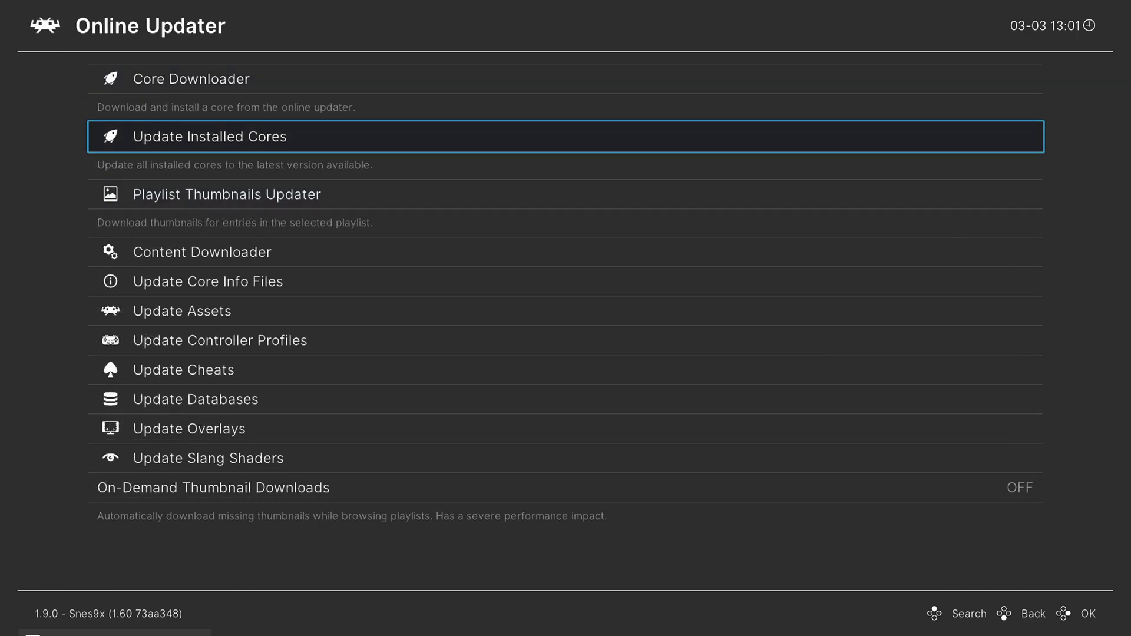